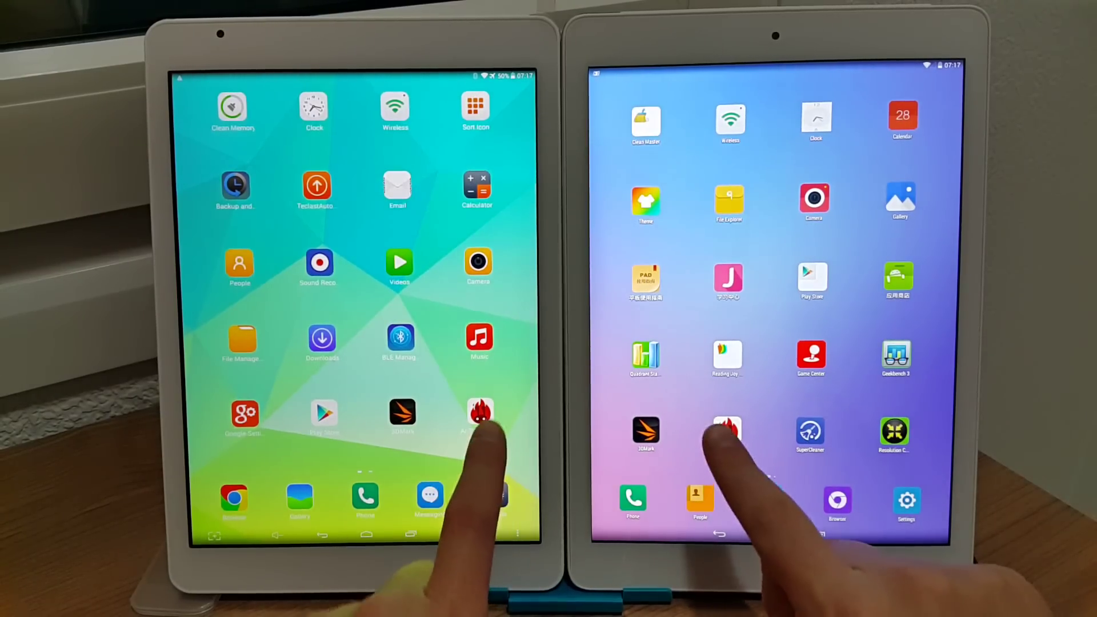
Launch AnTuTu Benchmark from the home screen on both tablets.
left_click(481, 412)
left_click(726, 432)
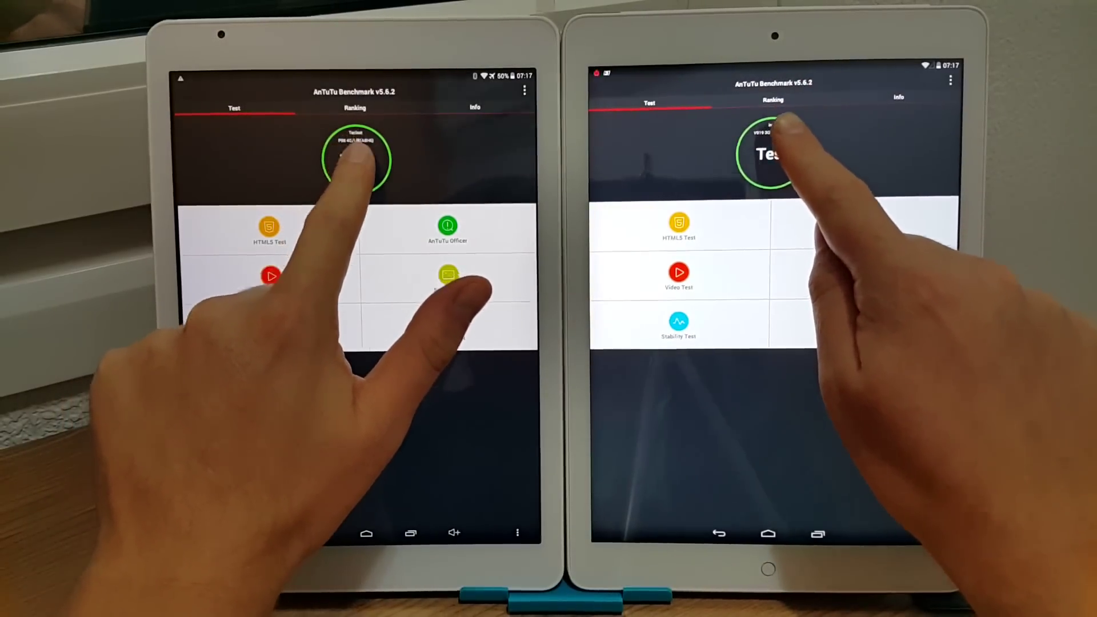
Start the full AnTuTu benchmark on both tablets at the same time.
left_click(776, 142)
left_click(356, 156)
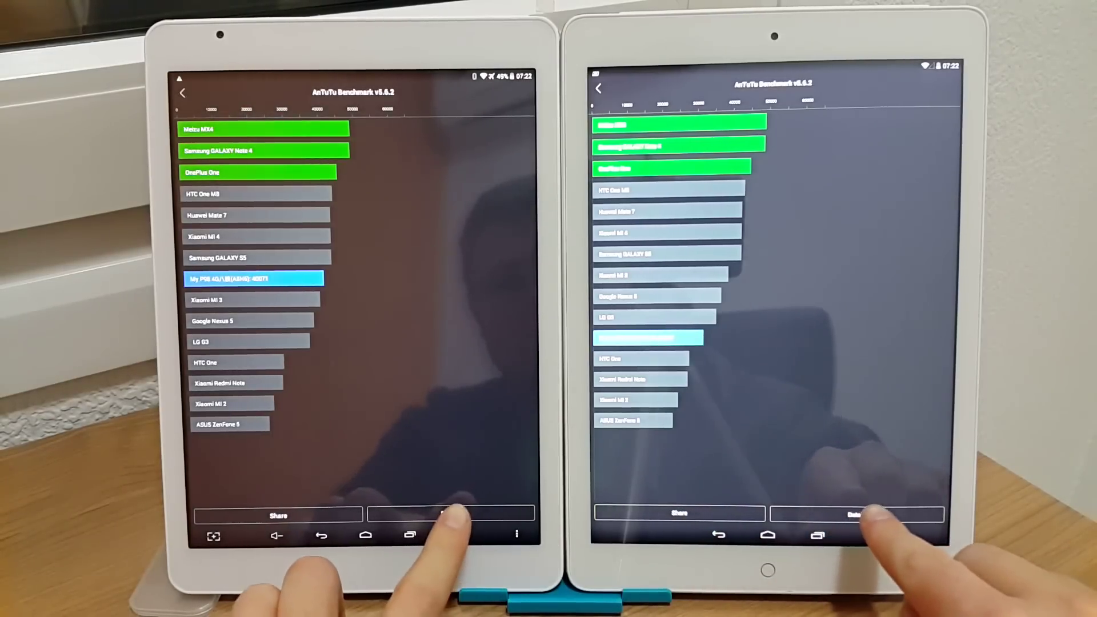
left_click(451, 514)
left_click(852, 514)
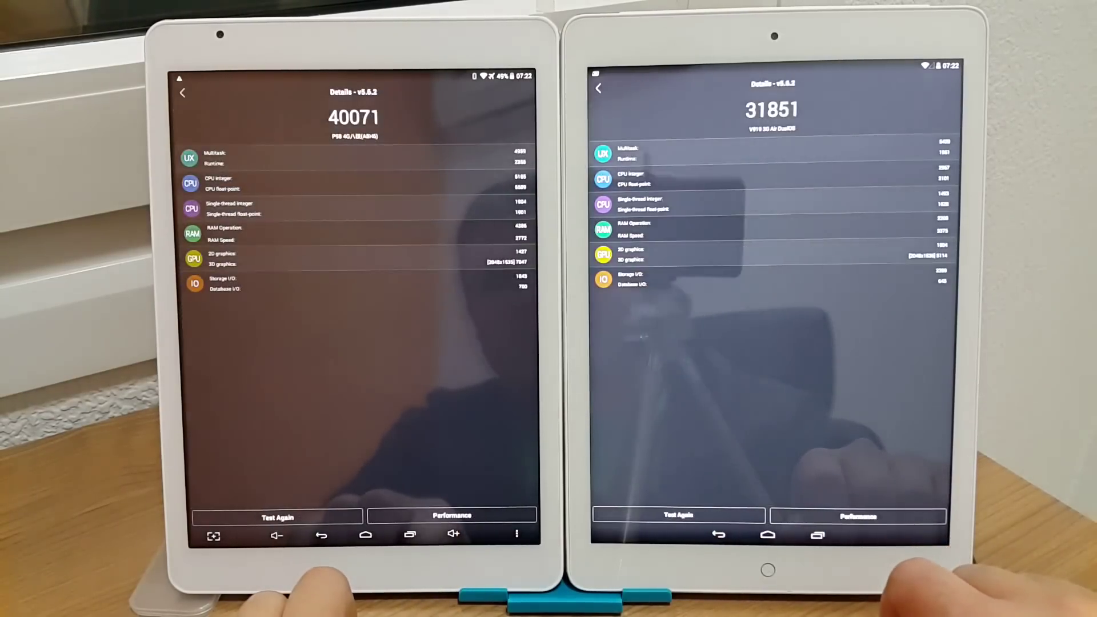